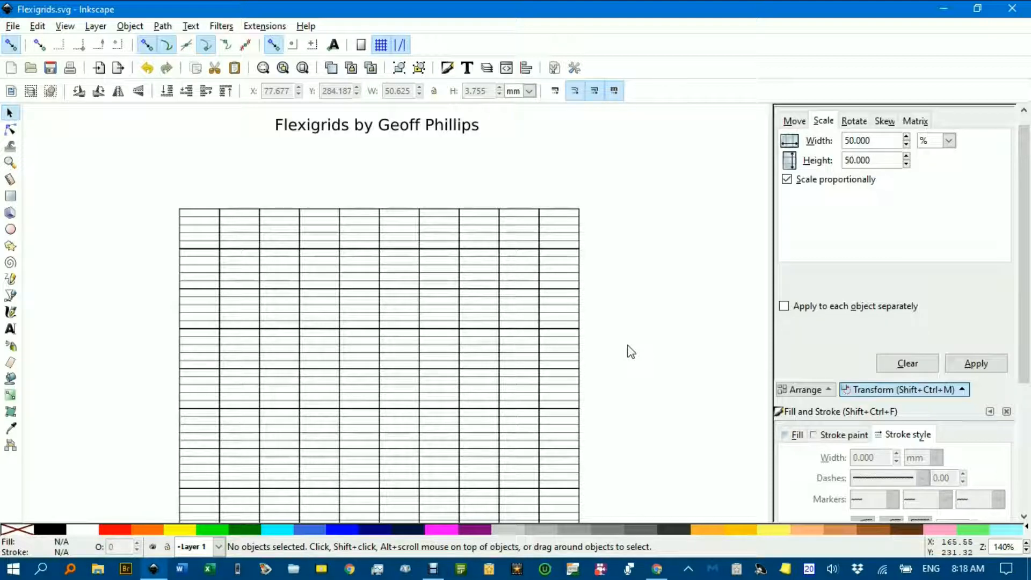
# Recentre the view on the grid and undo an accidental move of its top-right cell group
pyautogui.scroll(-3, 631, 351)
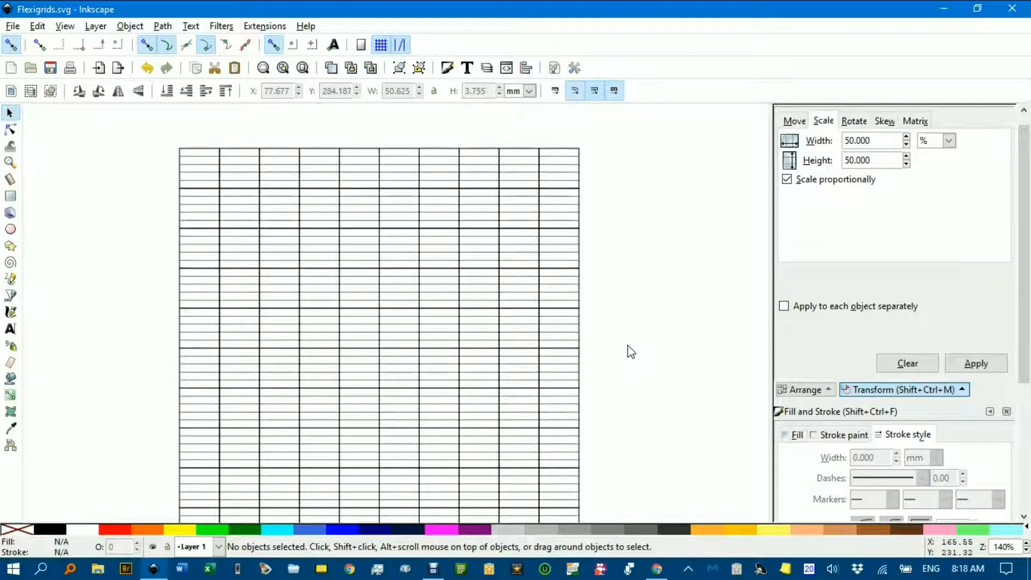
pyautogui.scroll(-1, 628, 345)
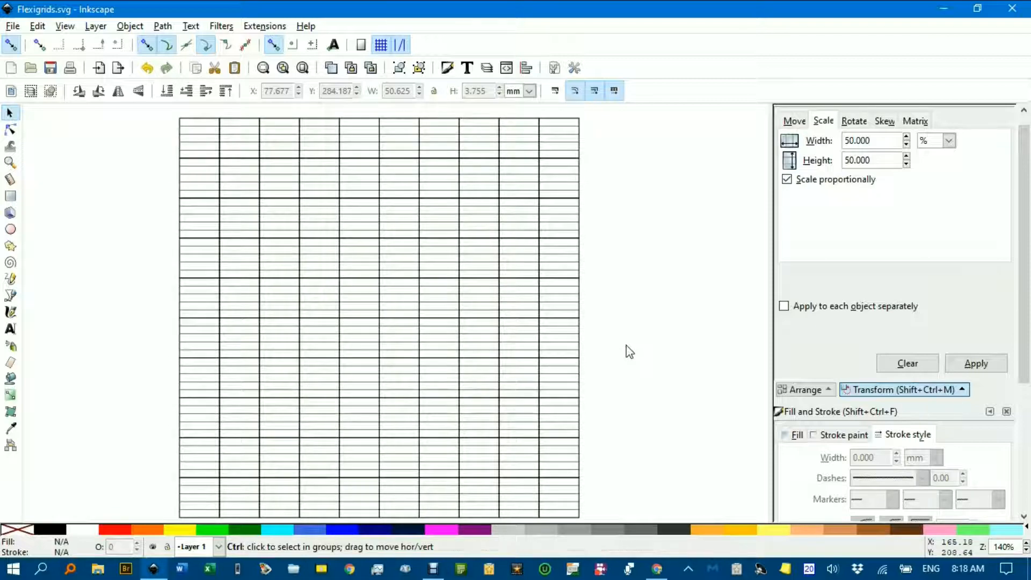
pyautogui.scroll(-1, 626, 346)
pyautogui.moveTo(642, 341); pyautogui.dragTo(605, 326)
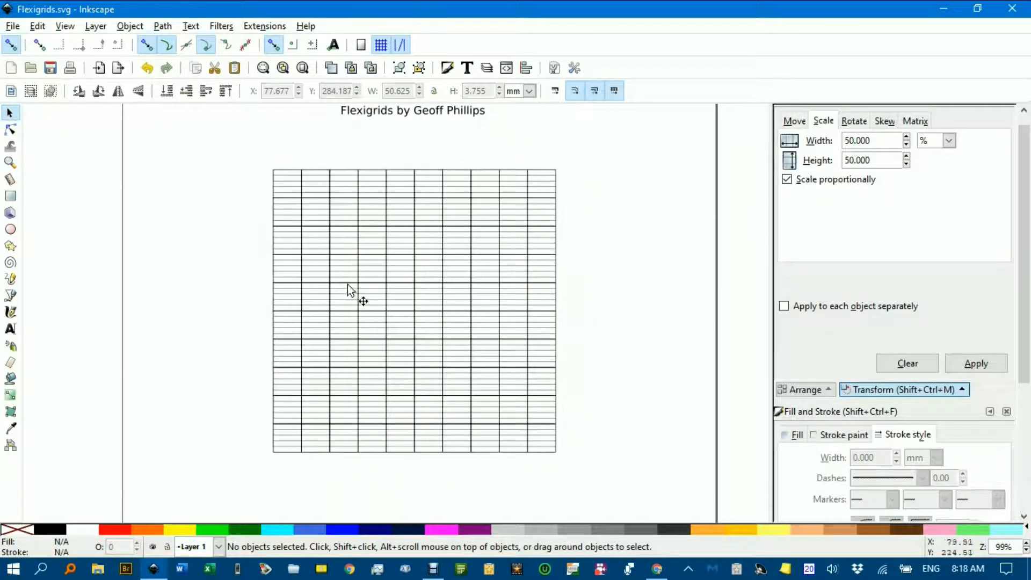
pyautogui.scroll(2, 397, 285)
pyautogui.scroll(-1, 455, 293)
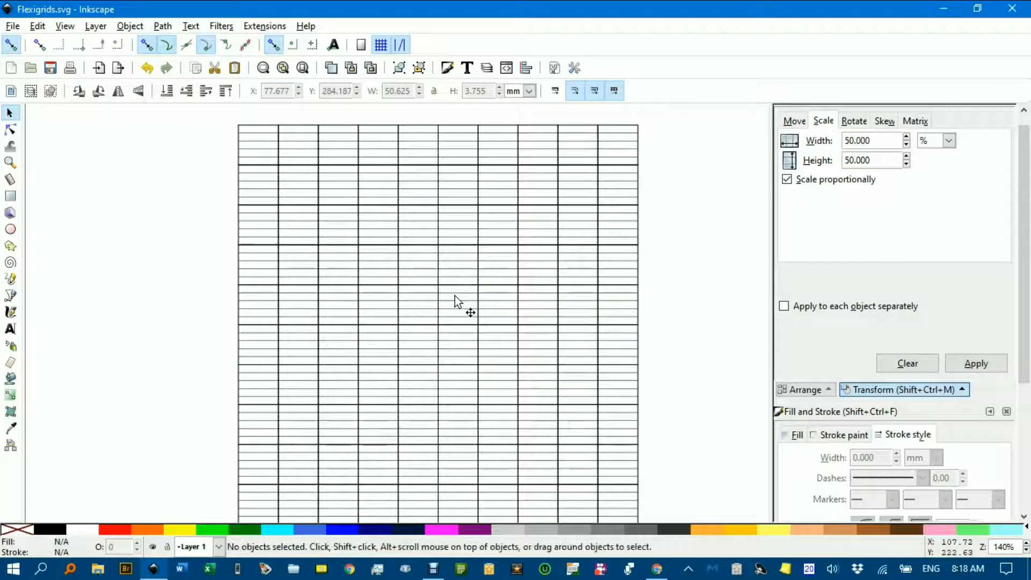
pyautogui.scroll(-1, 556, 310)
pyautogui.moveTo(677, 329); pyautogui.dragTo(570, 308)
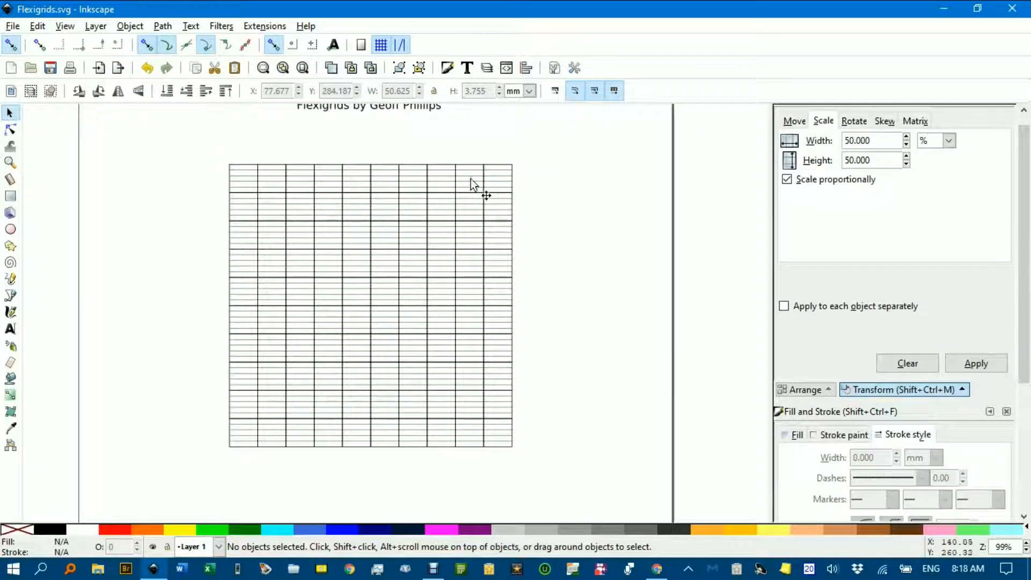
pyautogui.click(498, 180)
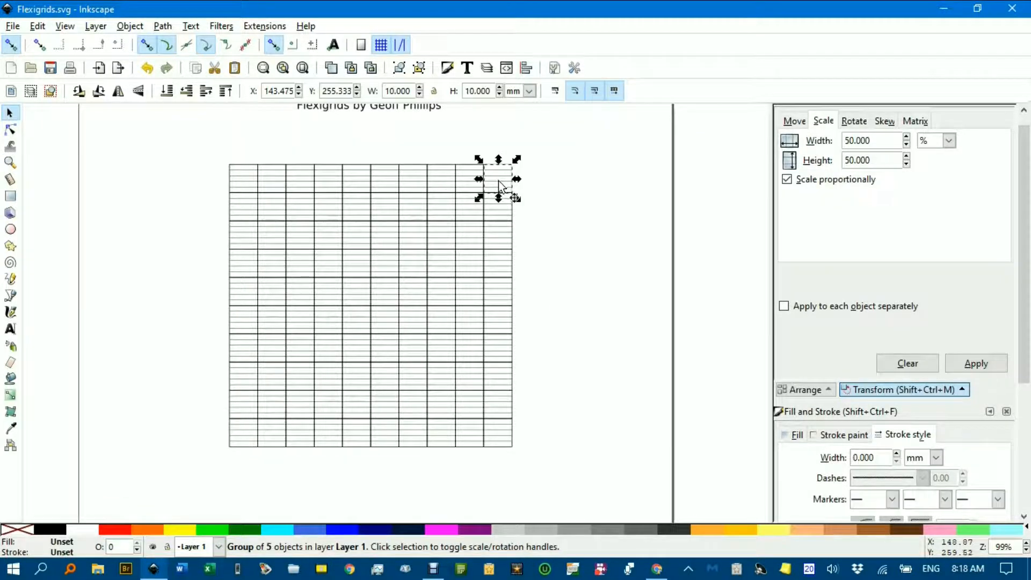
pyautogui.moveTo(498, 182); pyautogui.dragTo(586, 170)
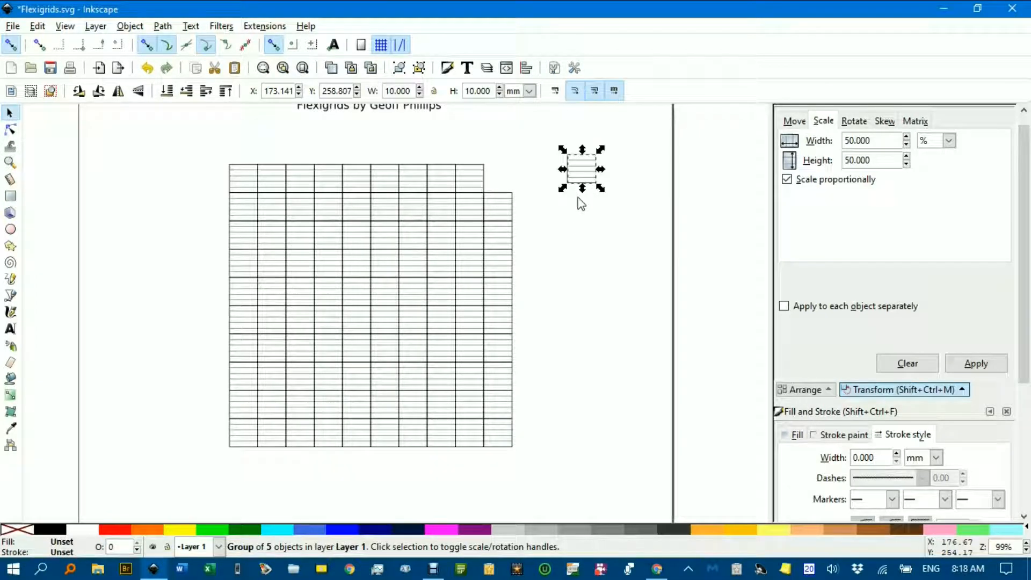
pyautogui.hotkey('ctrl', 'z')
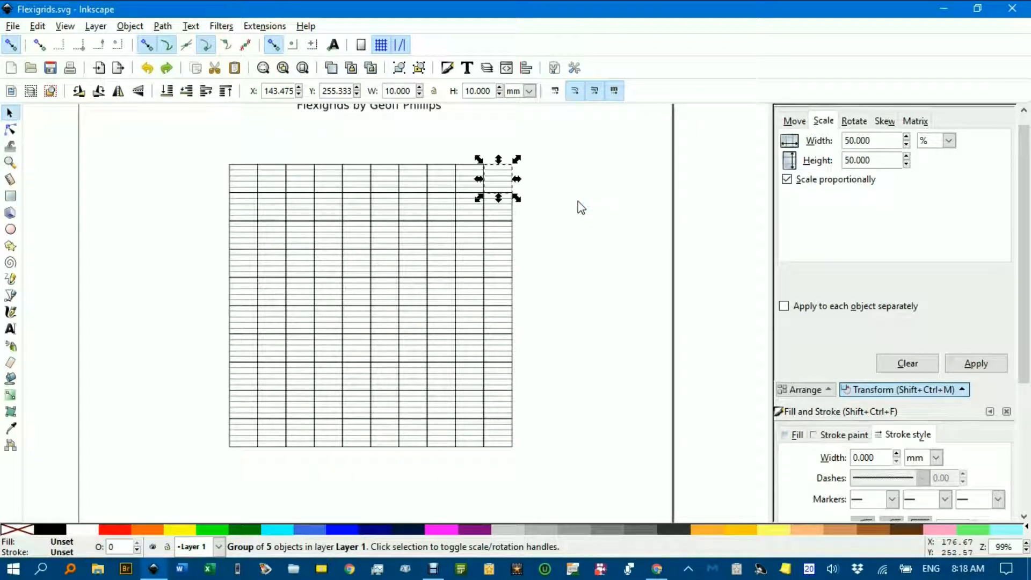
pyautogui.click(574, 209)
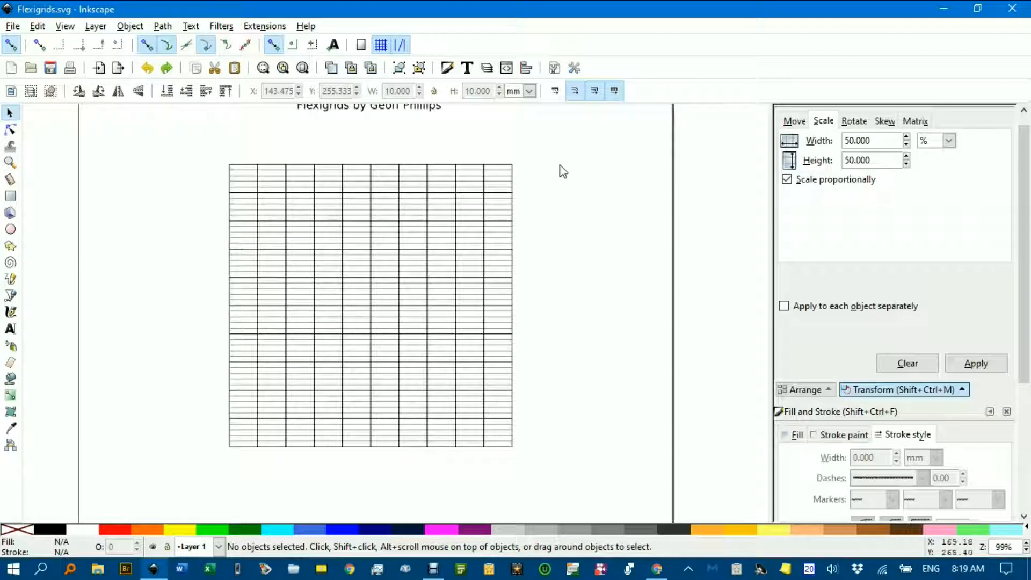
# Delete the two rightmost columns, then the lower 48 cell groups (80 × 60 mm)
pyautogui.moveTo(448, 141); pyautogui.dragTo(553, 459)
pyautogui.press('Delete')
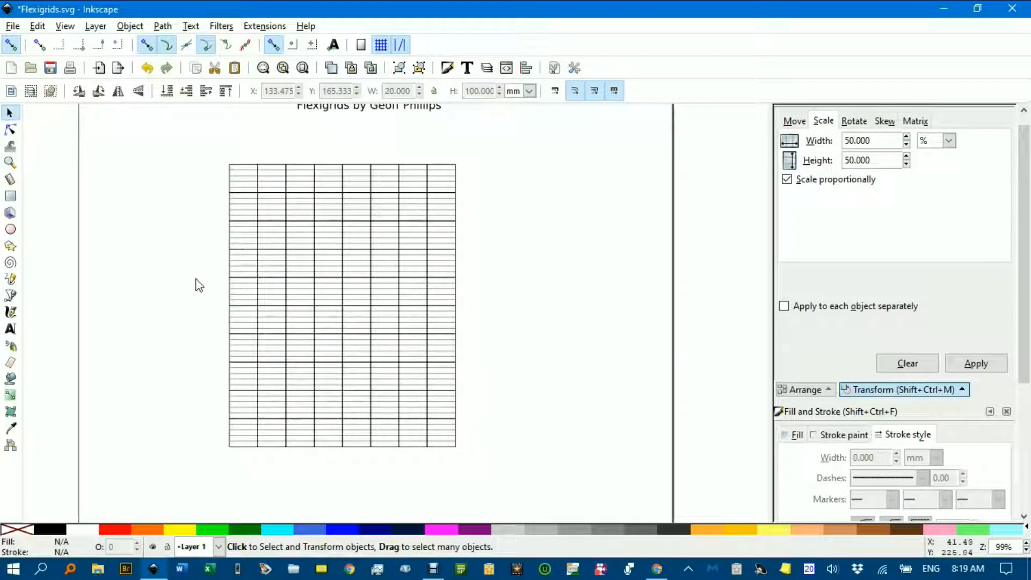
pyautogui.moveTo(200, 275); pyautogui.dragTo(161, 324)
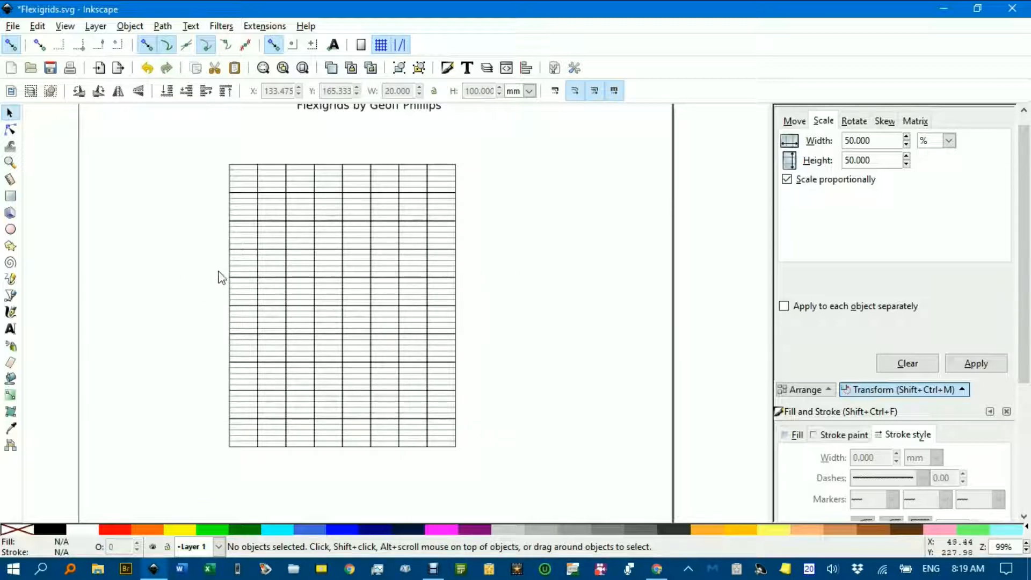
pyautogui.moveTo(201, 269); pyautogui.dragTo(491, 465)
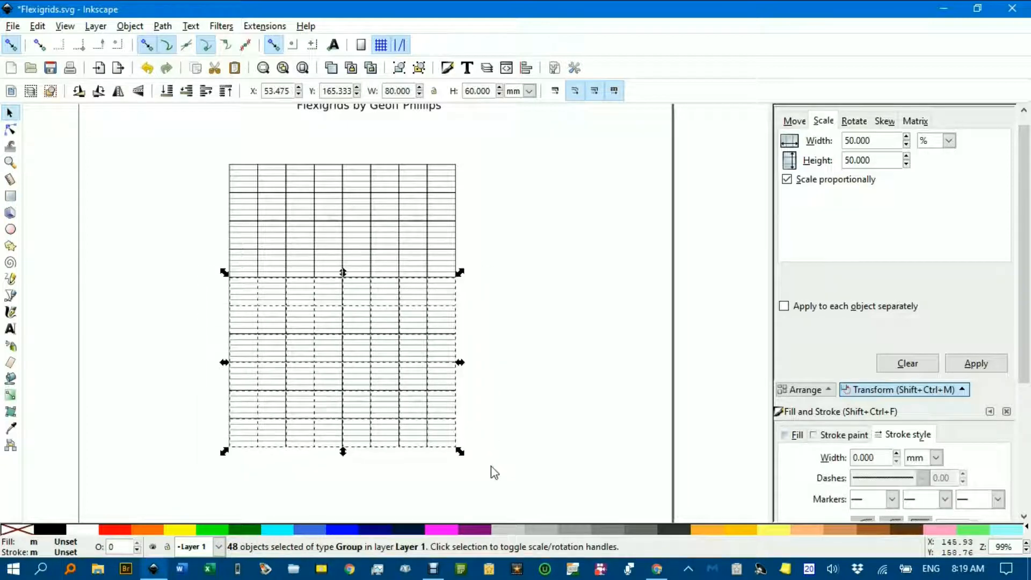
pyautogui.press('Delete')
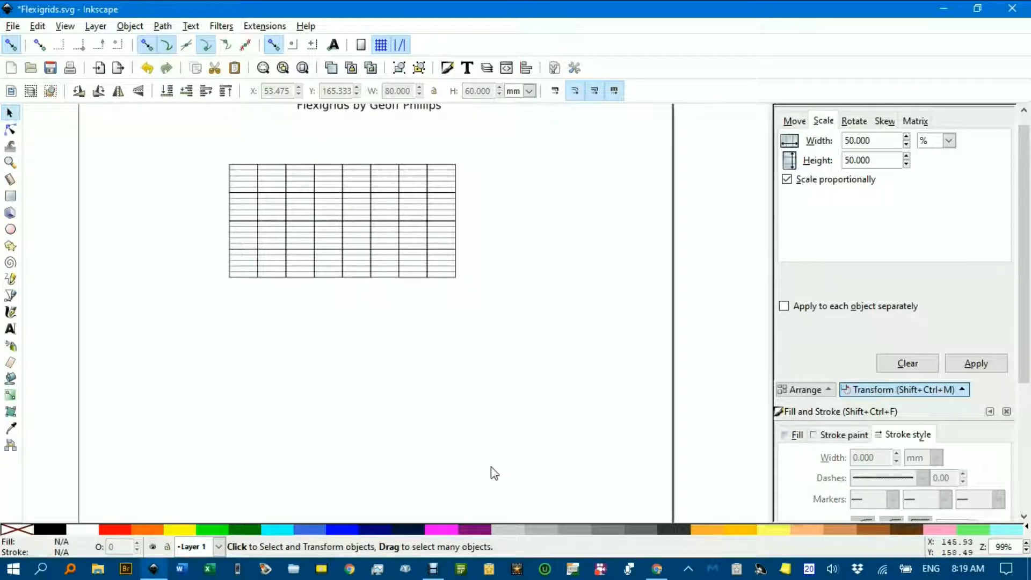
pyautogui.keyDown('ctrl'); pyautogui.scroll(2, 374, 250); pyautogui.keyUp('ctrl')
pyautogui.moveTo(374, 250); pyautogui.dragTo(423, 343)
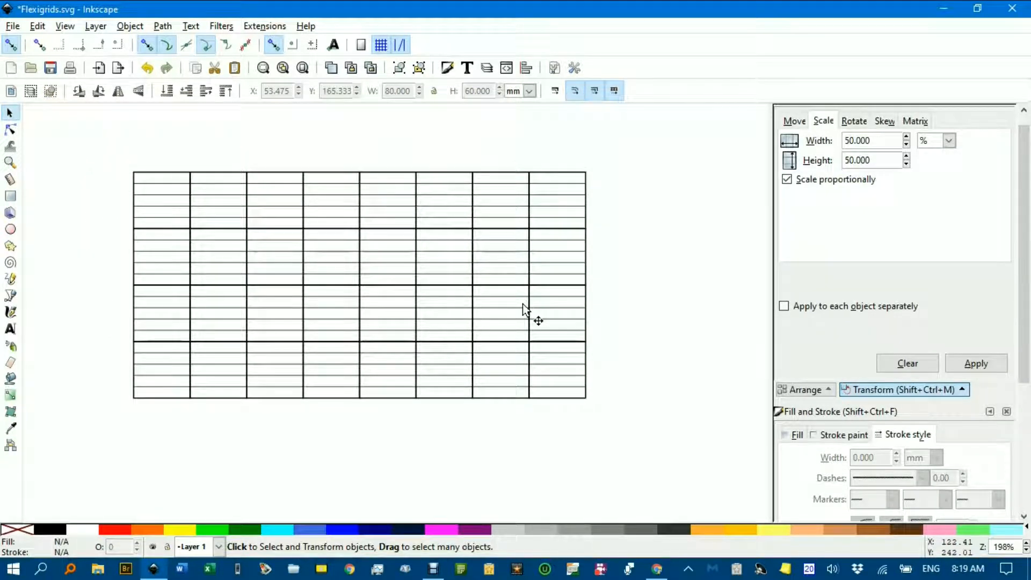
pyautogui.scroll(-6, 529, 311)
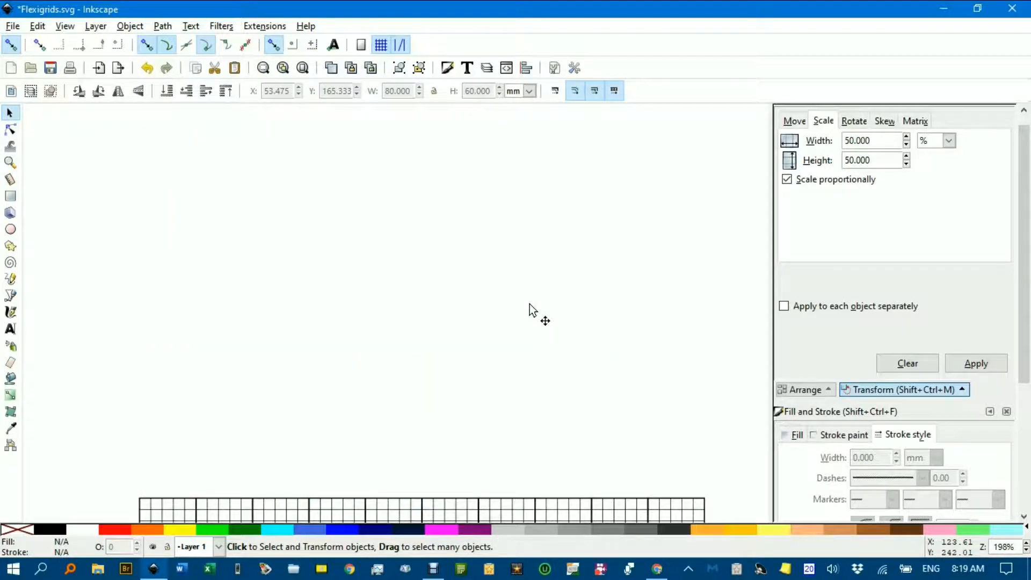
pyautogui.scroll(-5, 528, 310)
pyautogui.scroll(-4, 529, 306)
pyautogui.scroll(8, 530, 306)
pyautogui.scroll(10, 530, 306)
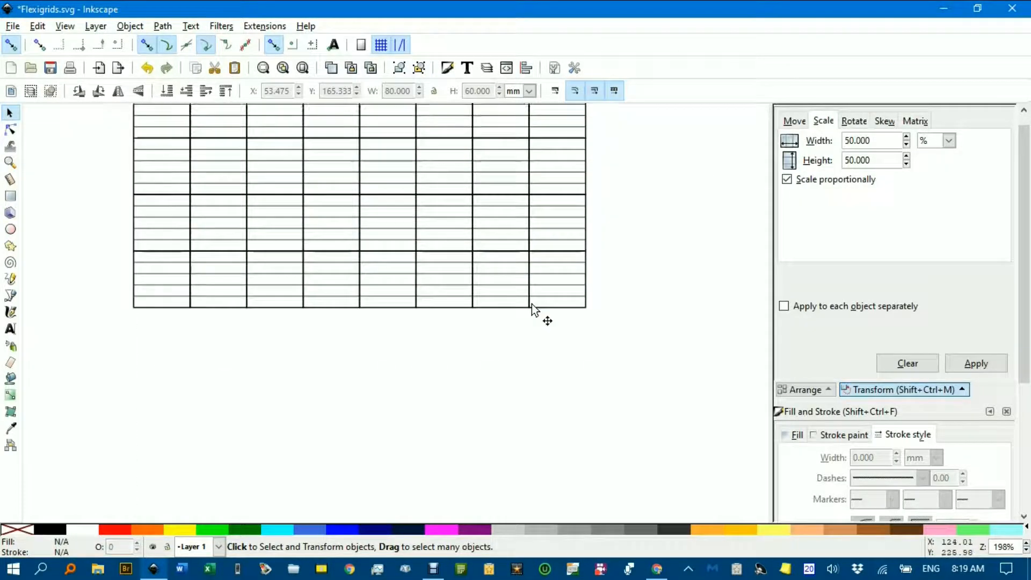
pyautogui.scroll(1, 533, 309)
pyautogui.keyDown('ctrl'); pyautogui.scroll(-3, 533, 309); pyautogui.keyUp('ctrl')
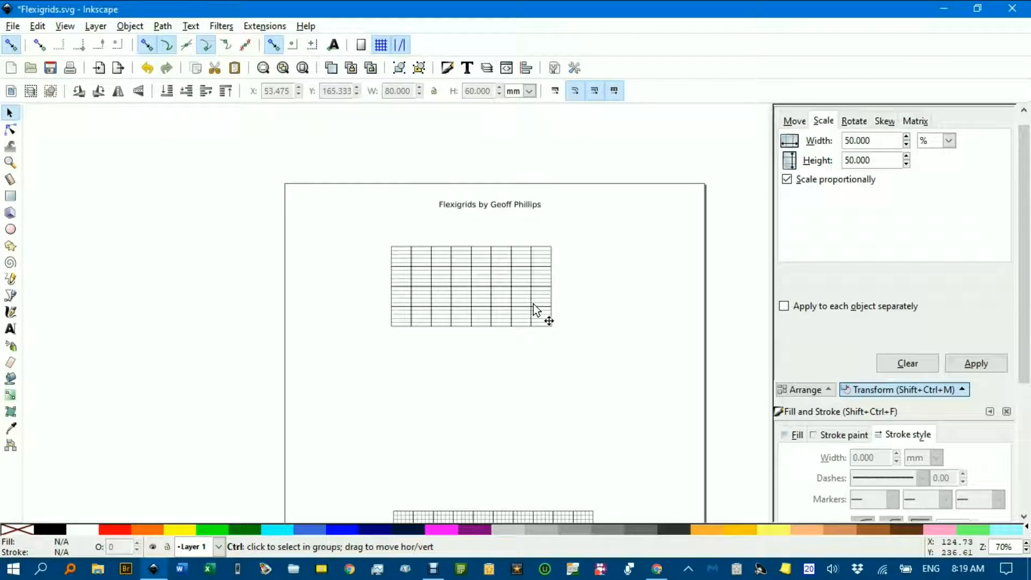
pyautogui.scroll(-5, 569, 313)
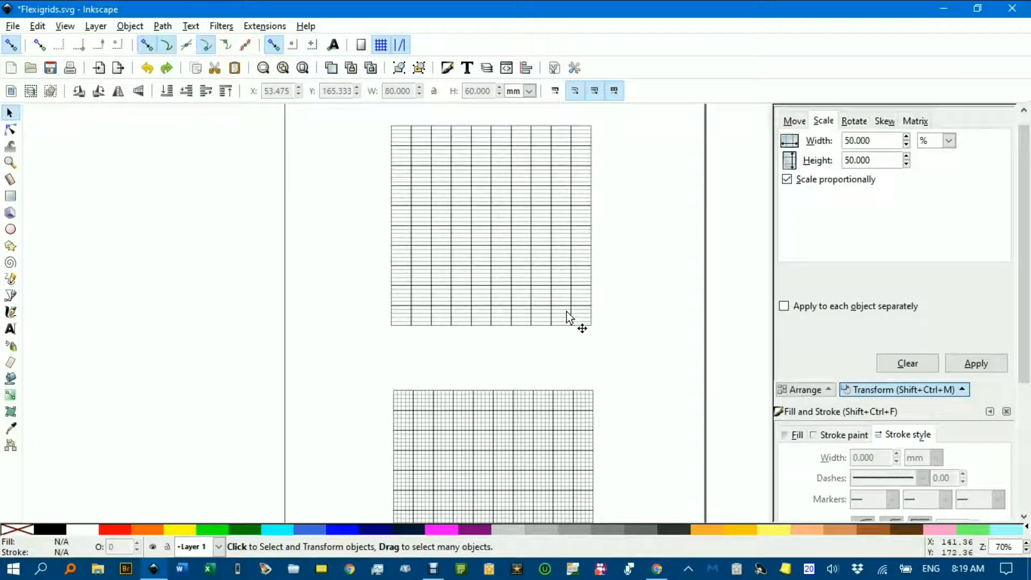
pyautogui.moveTo(593, 312); pyautogui.dragTo(520, 362)
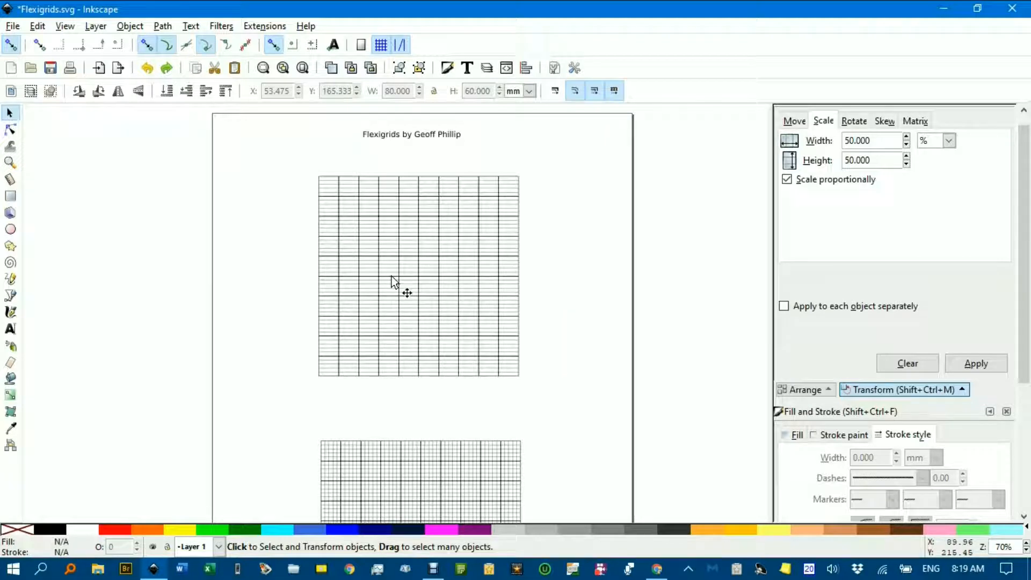
pyautogui.scroll(3, 394, 278)
pyautogui.scroll(1, 395, 256)
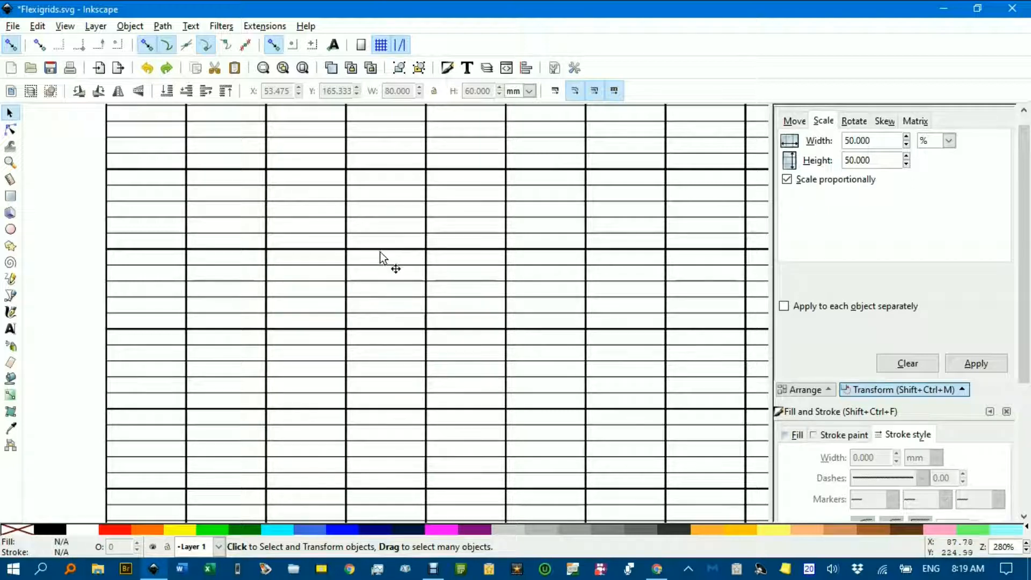
# Select one cell rectangle, then all 200 rectangles sharing its stroke style
pyautogui.press('ctrl')
pyautogui.keyDown('ctrl'); pyautogui.click(381, 247); pyautogui.keyUp('ctrl')
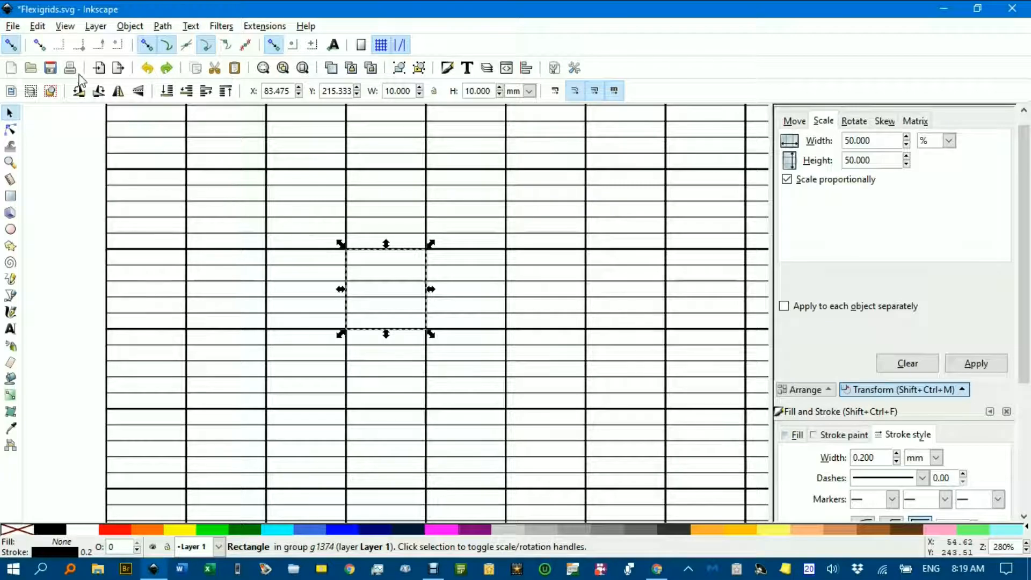
pyautogui.click(36, 26)
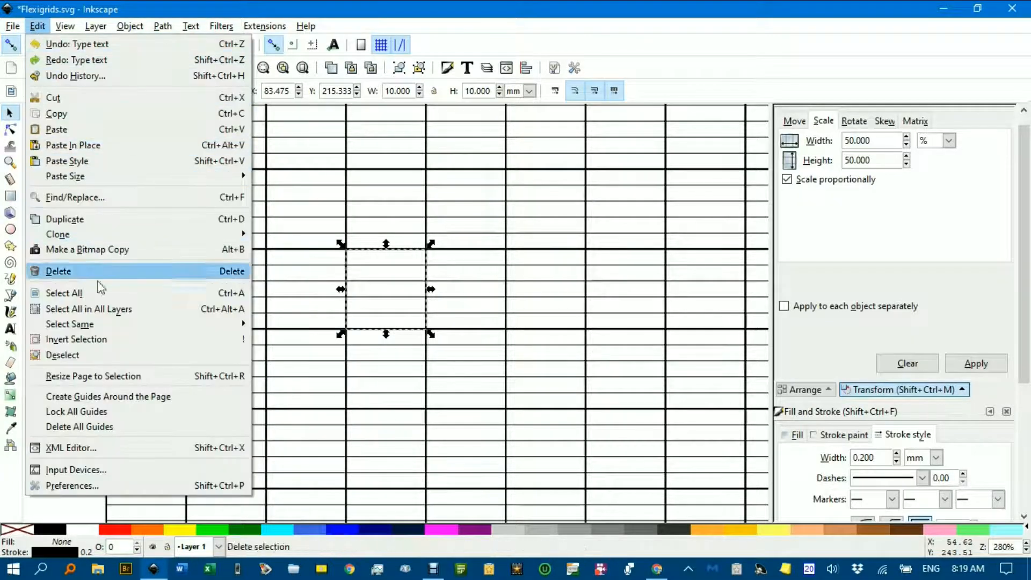
pyautogui.moveTo(156, 329)
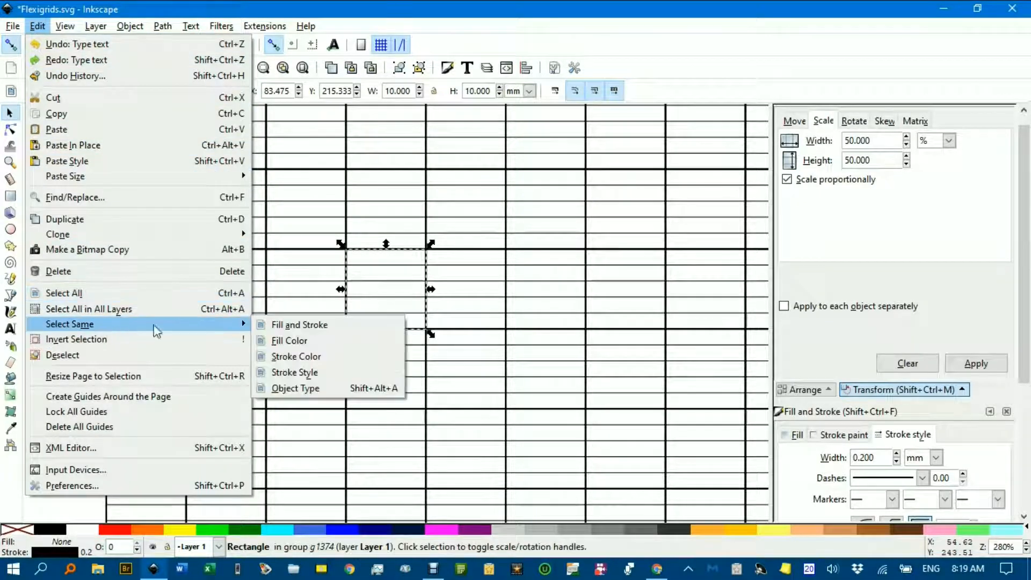
pyautogui.click(302, 373)
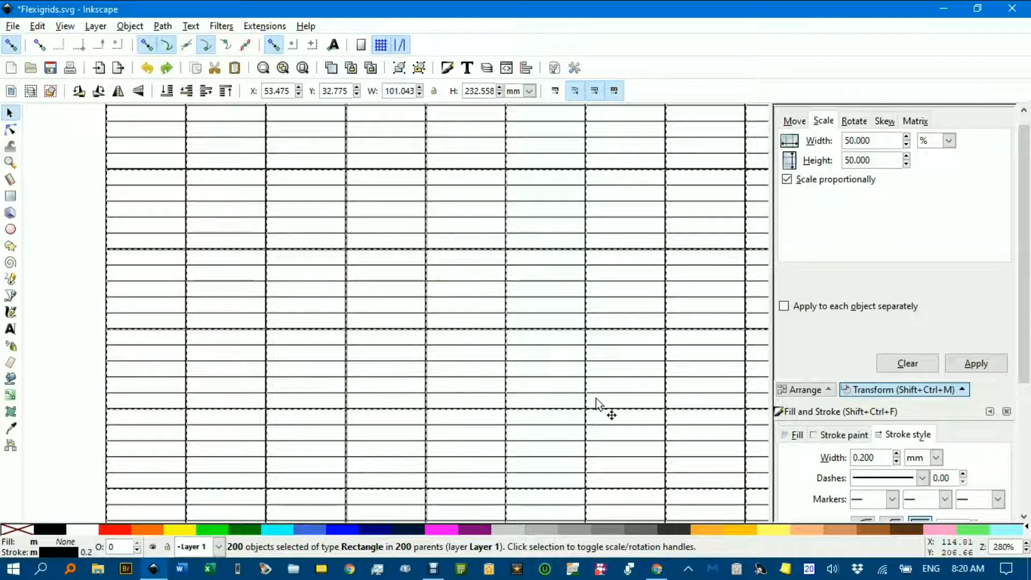
# Raise their stroke width from 0.200 to 0.400 mm, then deselect them
pyautogui.moveTo(1024, 369); pyautogui.dragTo(1025, 475)
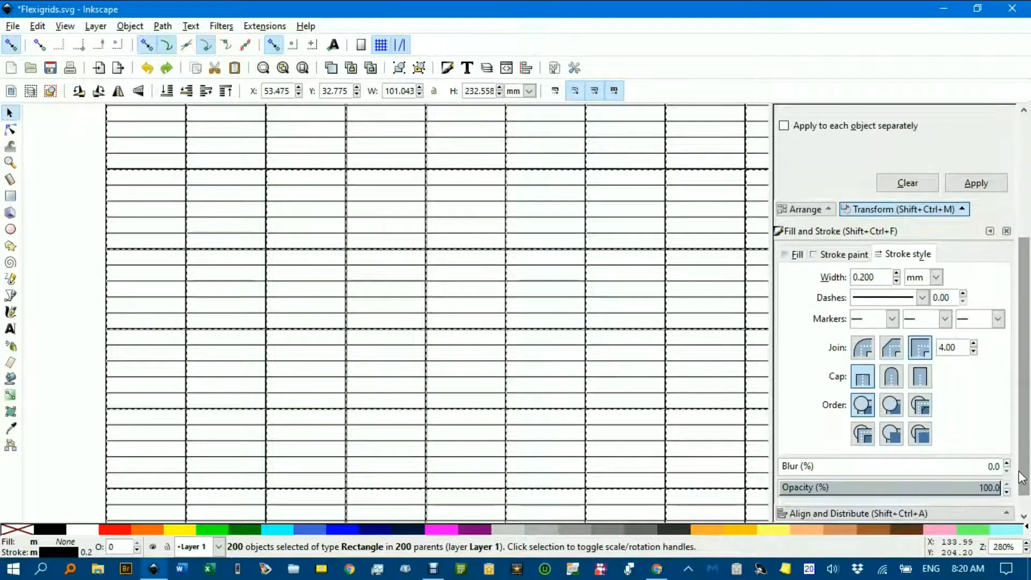
pyautogui.click(897, 274)
pyautogui.click(897, 274)
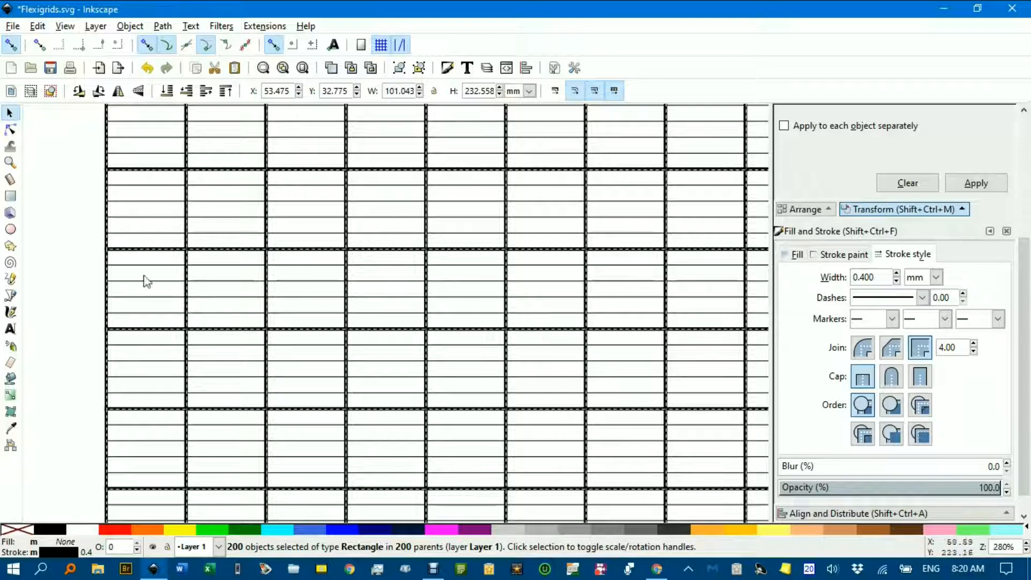
pyautogui.click(97, 266)
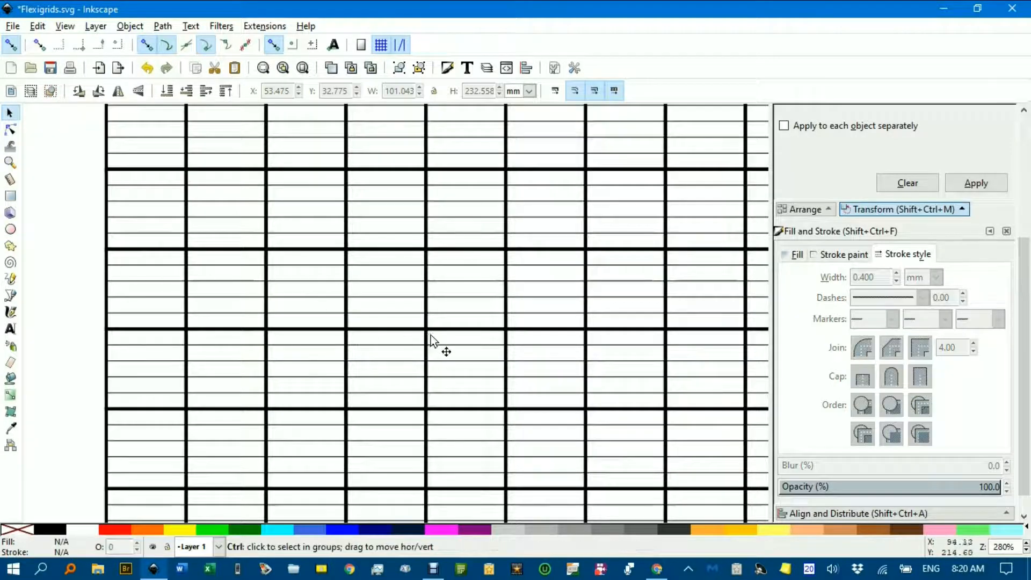
pyautogui.scroll(-2, 431, 333)
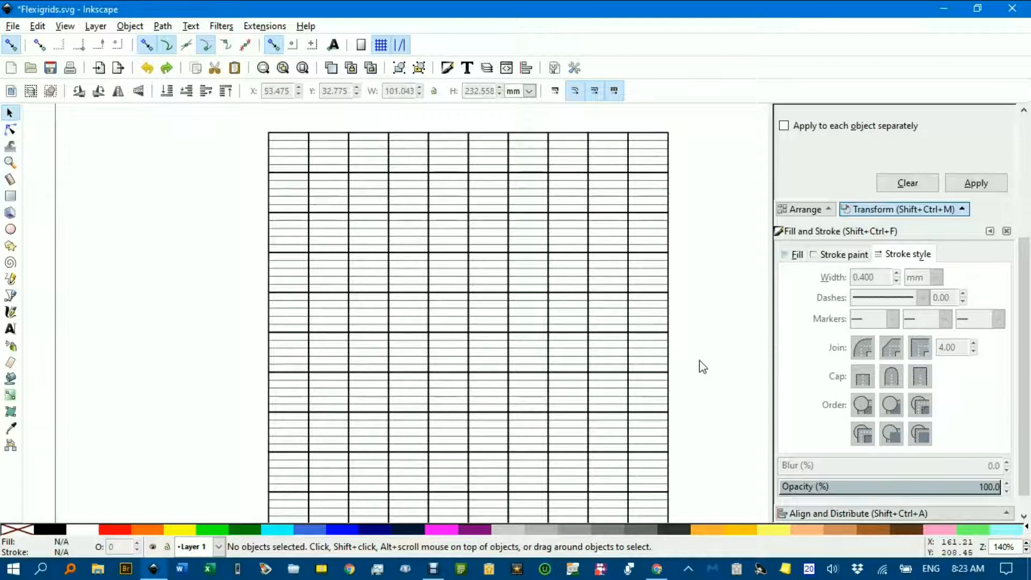
# Delete the right-hand columns and lower rows, leaving a 7-column, 4-row block
pyautogui.keyDown('ctrl'); pyautogui.scroll(-1, 701, 365); pyautogui.keyUp('ctrl')
pyautogui.moveTo(577, 174); pyautogui.dragTo(710, 501)
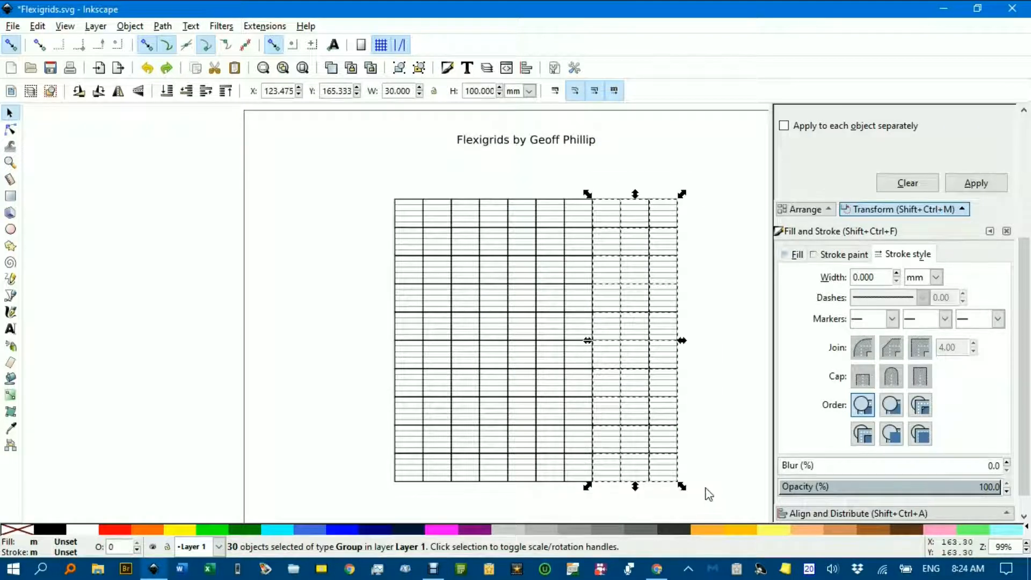
pyautogui.press('Delete')
pyautogui.moveTo(368, 303); pyautogui.dragTo(656, 494)
pyautogui.press('Delete')
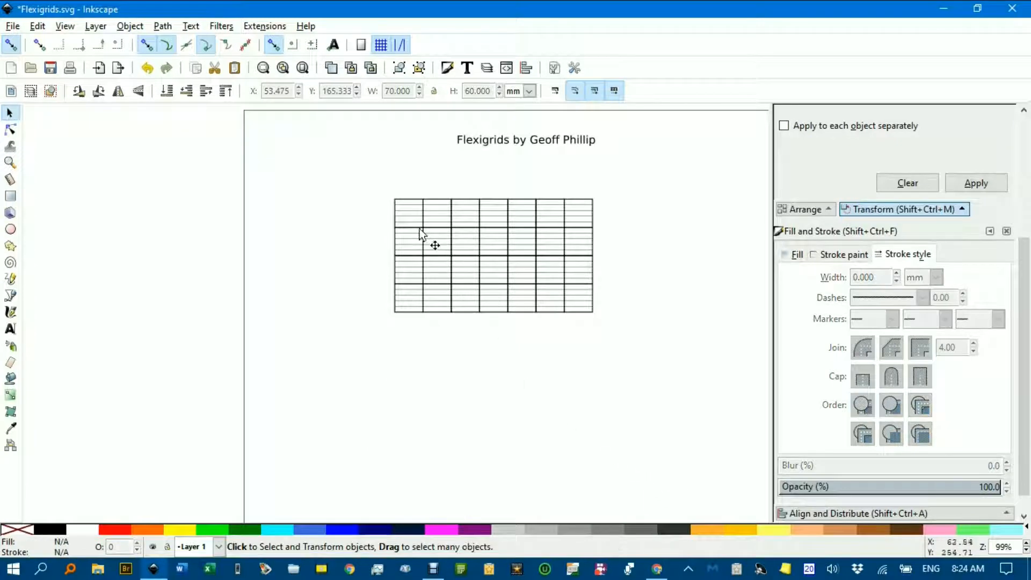
# Enlarge the block proportionally to 131.739 × 75.280 mm and move it lower
pyautogui.moveTo(365, 179); pyautogui.dragTo(646, 343)
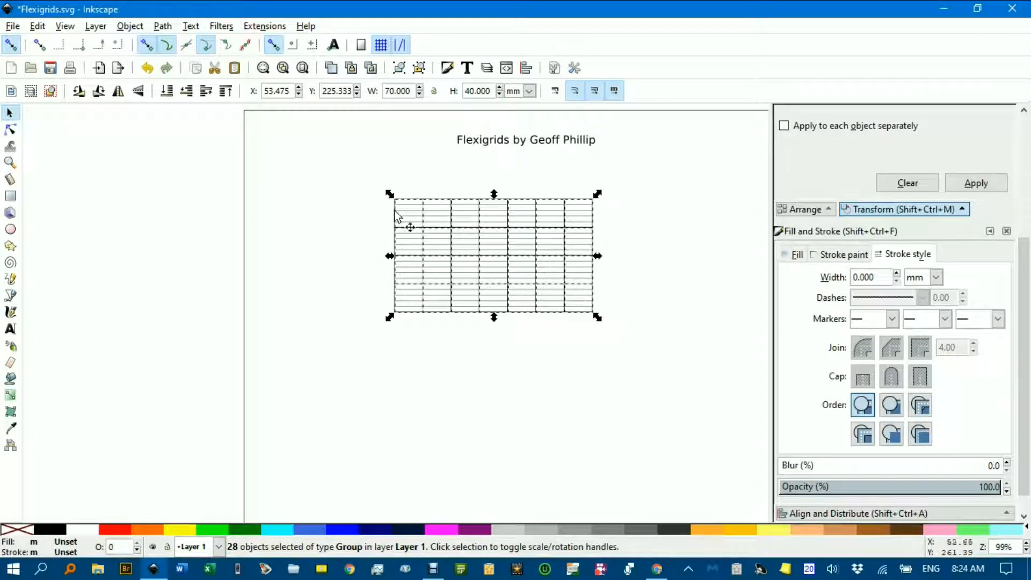
pyautogui.moveTo(602, 197); pyautogui.dragTo(713, 152)
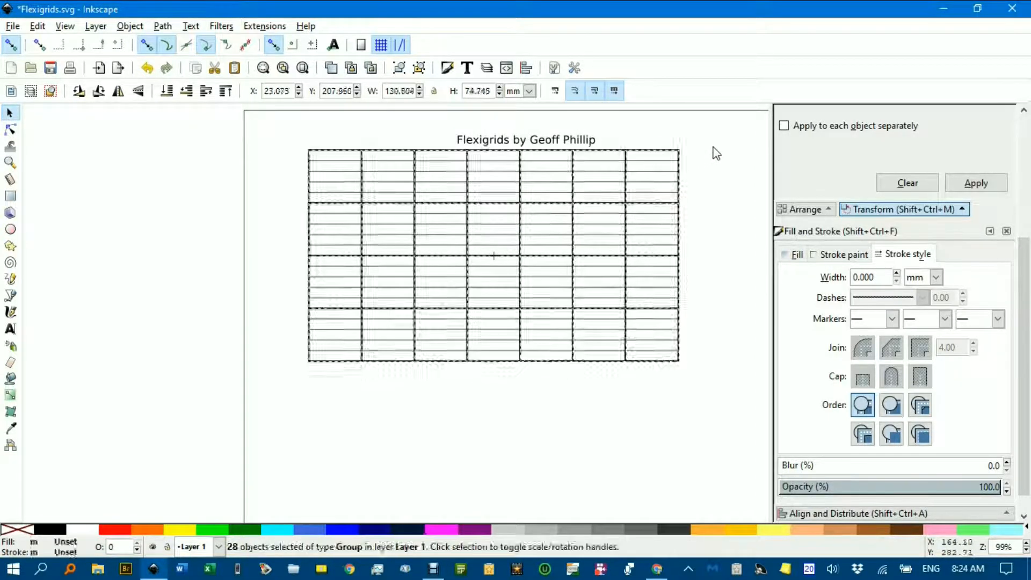
pyautogui.moveTo(646, 206); pyautogui.dragTo(655, 262)
# Undo the enlargement and stretch the grid horizontally to 122.385 mm, keeping 40 mm height
pyautogui.click(629, 184)
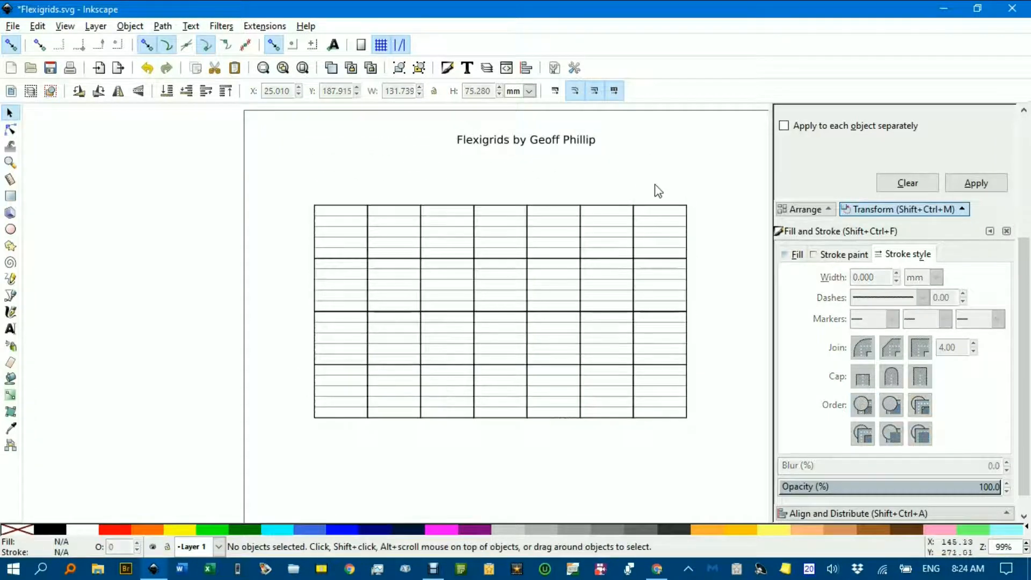
pyautogui.hotkey('ctrl', 'z')
pyautogui.hotkey('ctrl', 'z')
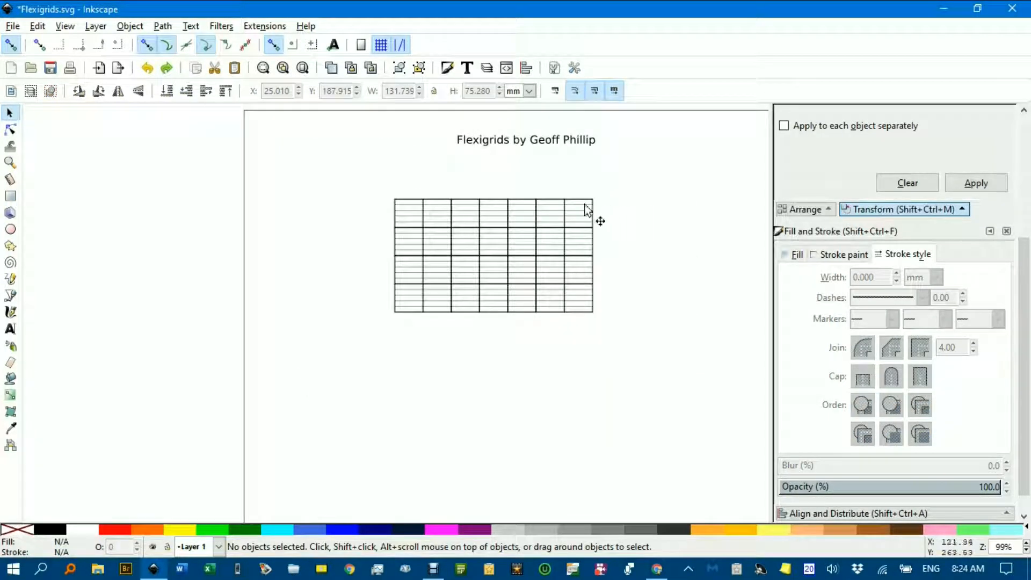
pyautogui.moveTo(350, 179); pyautogui.dragTo(665, 381)
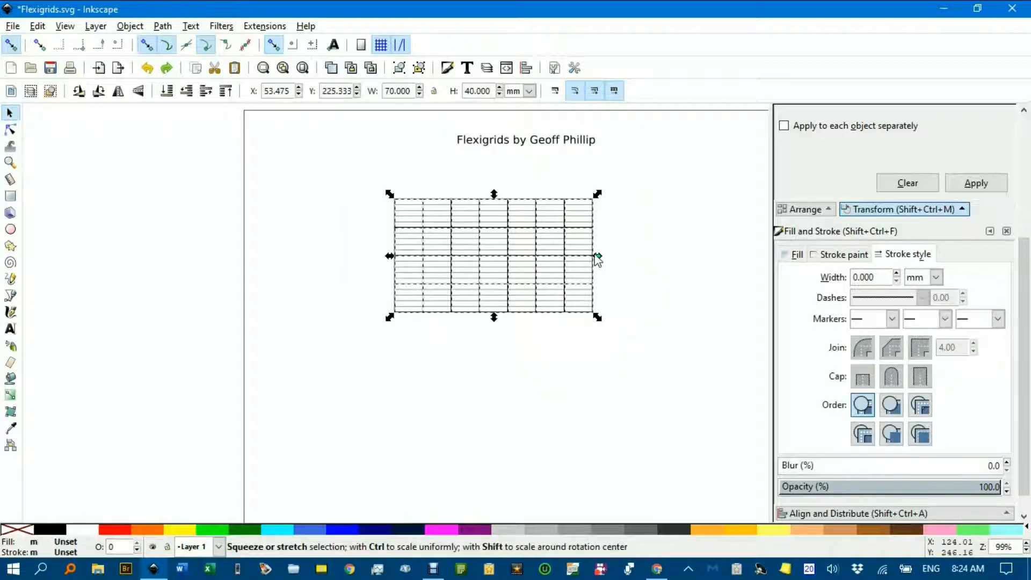
pyautogui.moveTo(597, 259); pyautogui.dragTo(745, 275)
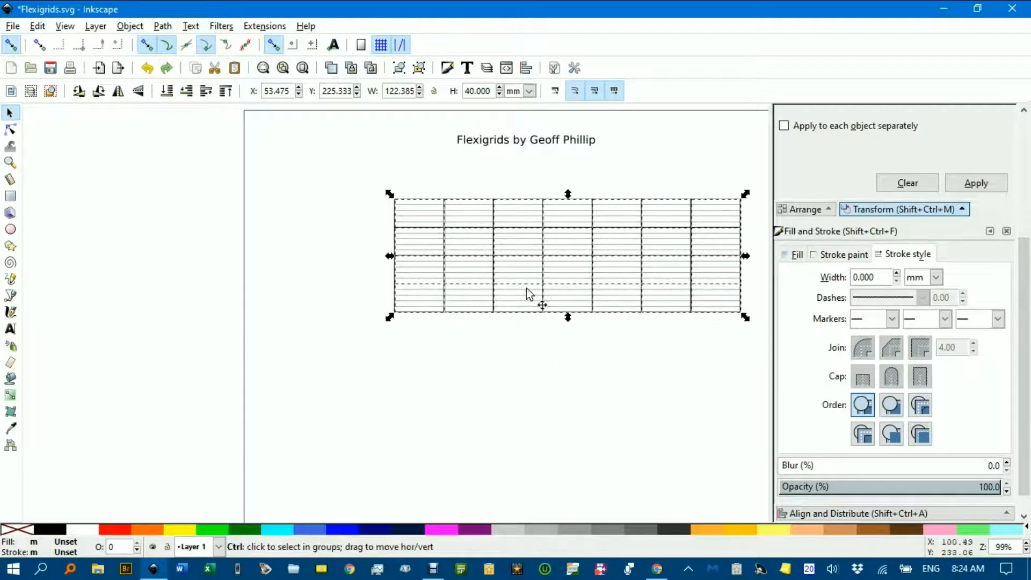
# Deselect the grid and zoom to inspect the strokes across the whole page
pyautogui.keyDown('ctrl'); pyautogui.scroll(3, 527, 292); pyautogui.keyUp('ctrl')
pyautogui.click(446, 384)
pyautogui.keyDown('ctrl'); pyautogui.scroll(3, 432, 359); pyautogui.keyUp('ctrl')
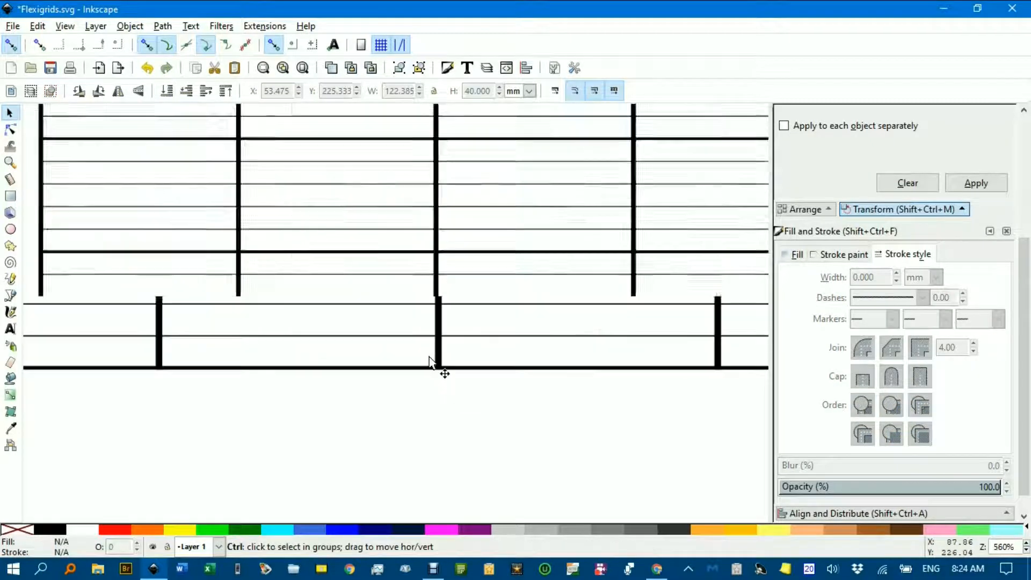
pyautogui.keyDown('ctrl'); pyautogui.scroll(1, 432, 359); pyautogui.keyUp('ctrl')
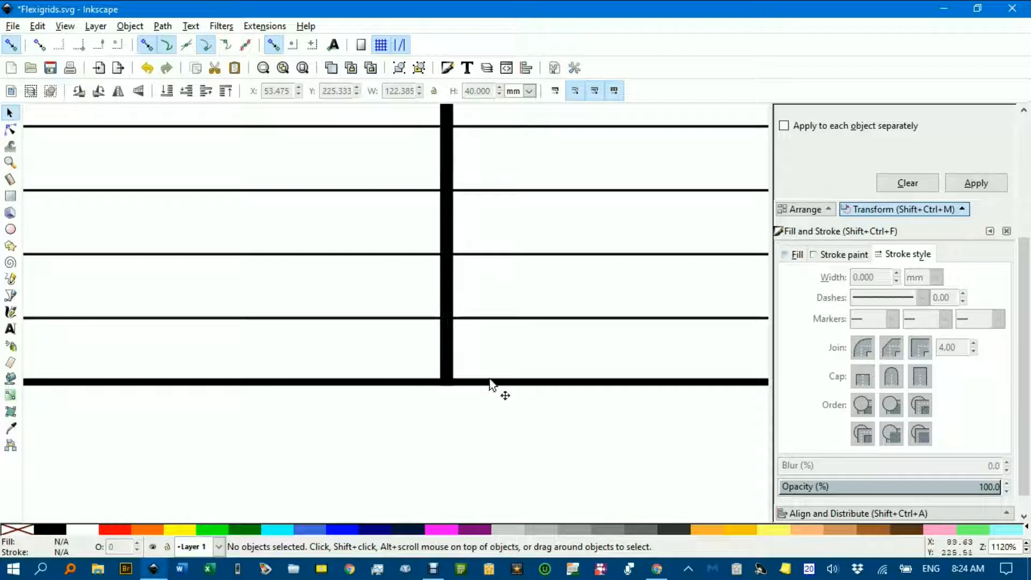
pyautogui.keyDown('ctrl'); pyautogui.scroll(-7, 537, 360); pyautogui.keyUp('ctrl')
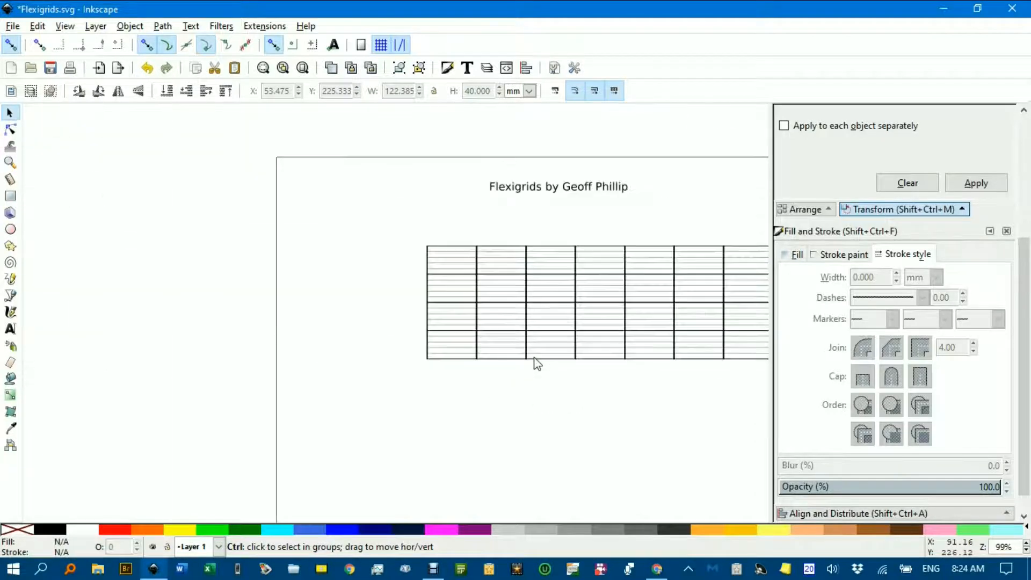
pyautogui.moveTo(565, 347); pyautogui.dragTo(433, 352)
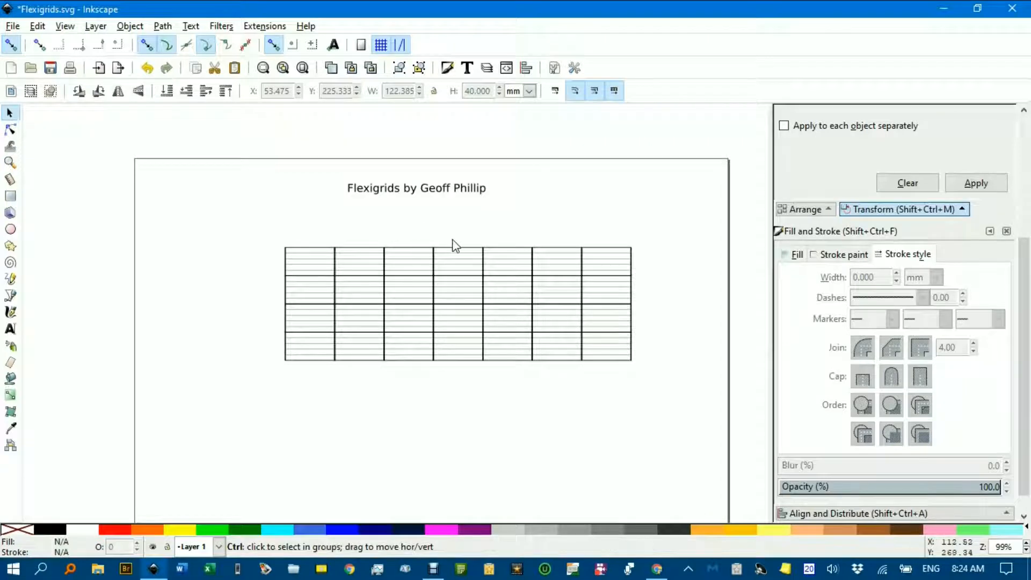
# Undo the stretch and ungroup the grid into 140 separate paths and rectangles
pyautogui.hotkey('ctrl', 'z')
pyautogui.moveTo(254, 210); pyautogui.dragTo(590, 436)
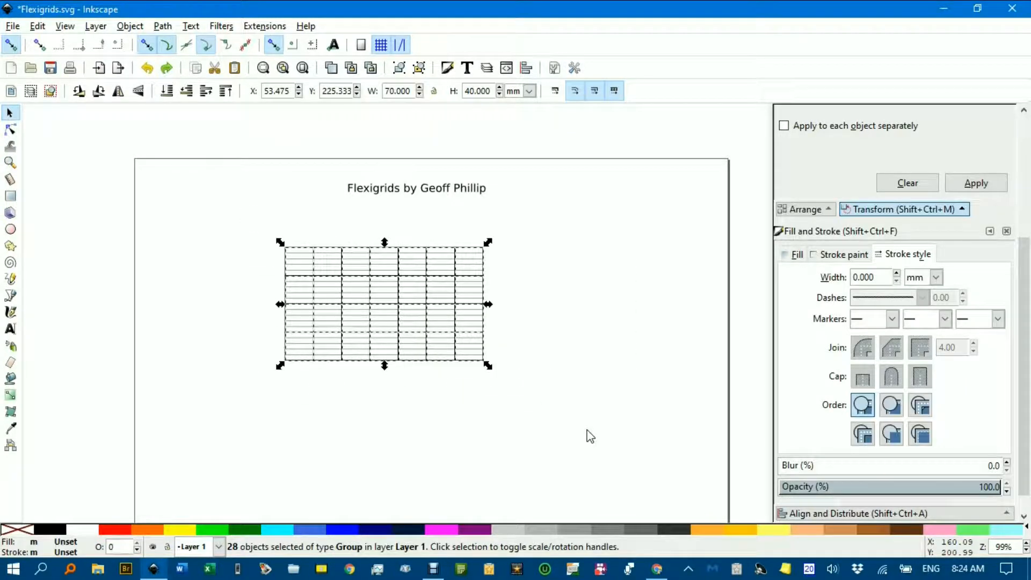
pyautogui.press('ctrl')
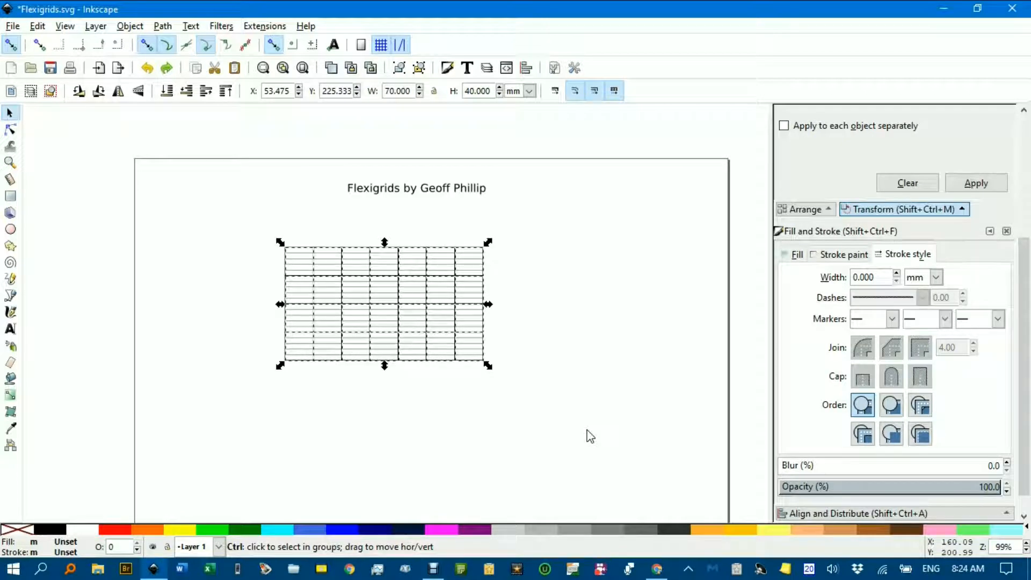
pyautogui.hotkey('ctrl', 'a')
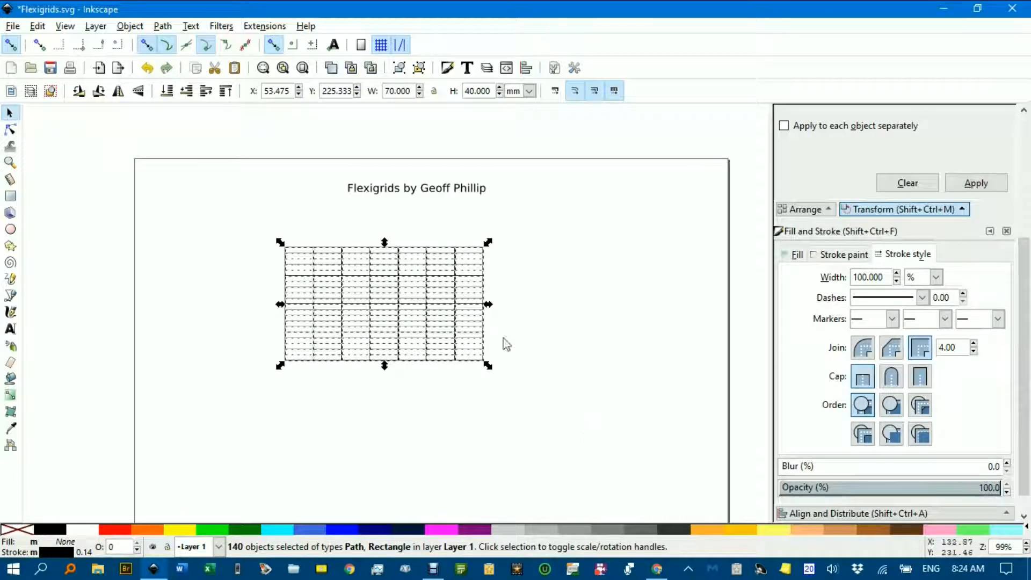
# Stretch the ungrouped grid to 138.154 mm wide at 40 mm high, then inspect it
pyautogui.moveTo(487, 304); pyautogui.dragTo(679, 306)
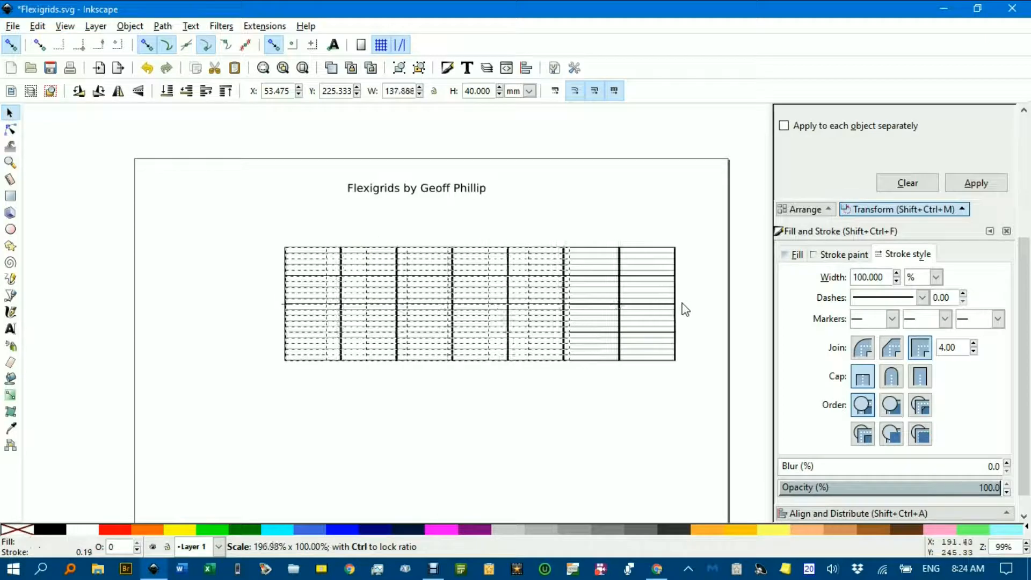
pyautogui.click(442, 385)
pyautogui.scroll(7, 400, 362)
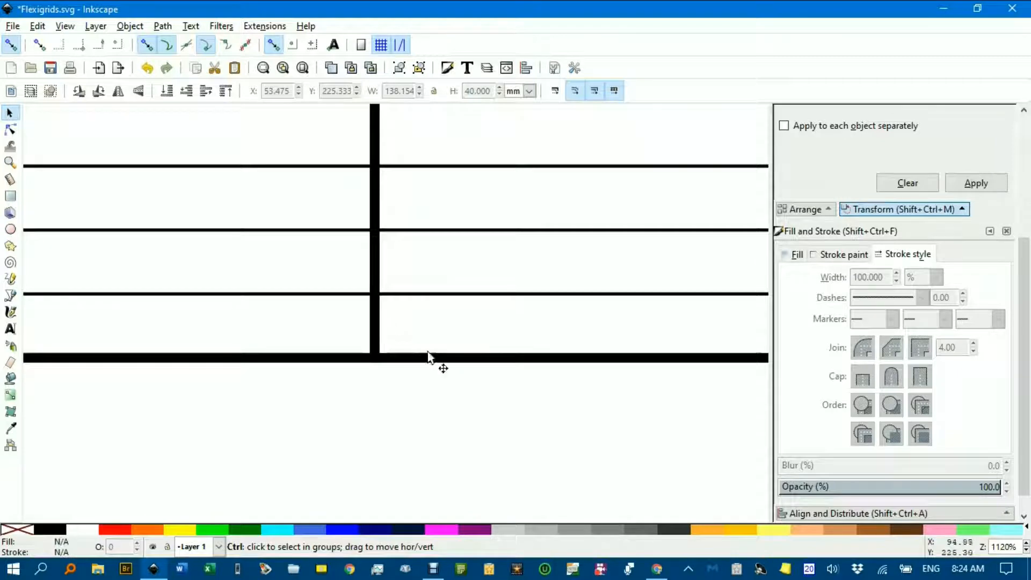
pyautogui.scroll(-5, 380, 329)
pyautogui.scroll(-3, 381, 328)
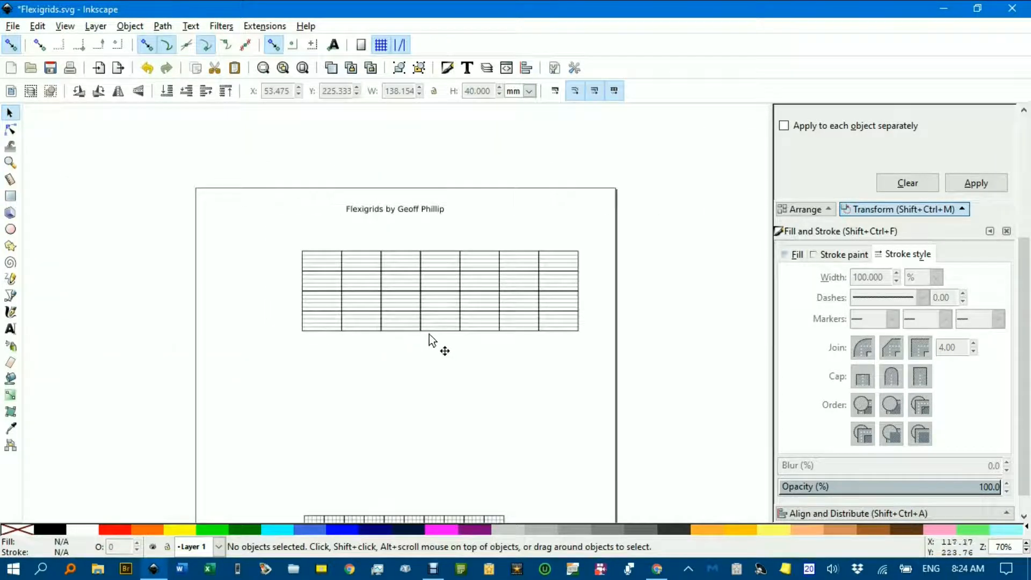
# Return the grid to 70 mm wide, then scale it up proportionally
pyautogui.moveTo(430, 334); pyautogui.dragTo(352, 343)
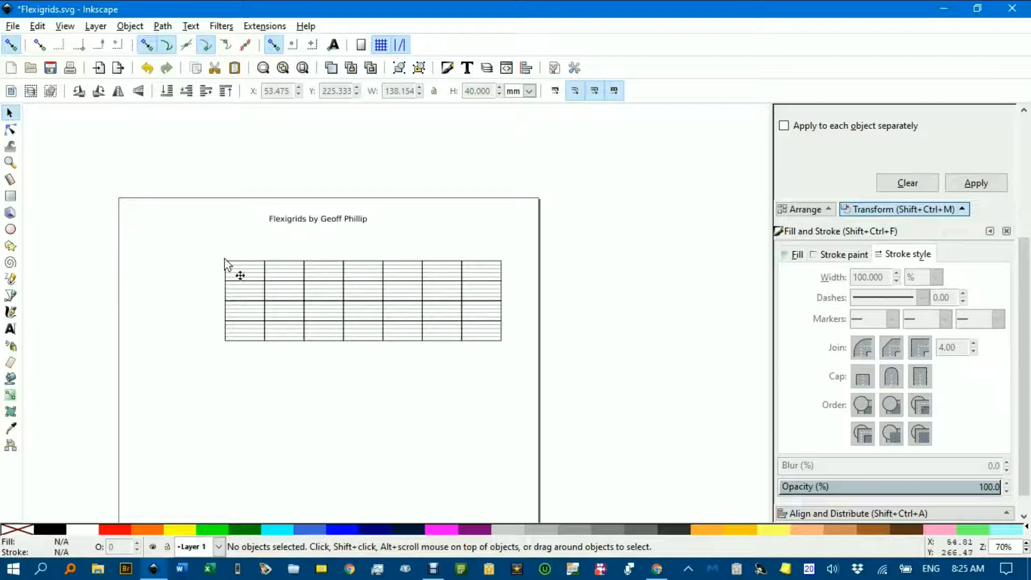
pyautogui.hotkey('ctrl', 'z')
pyautogui.moveTo(215, 246); pyautogui.dragTo(443, 385)
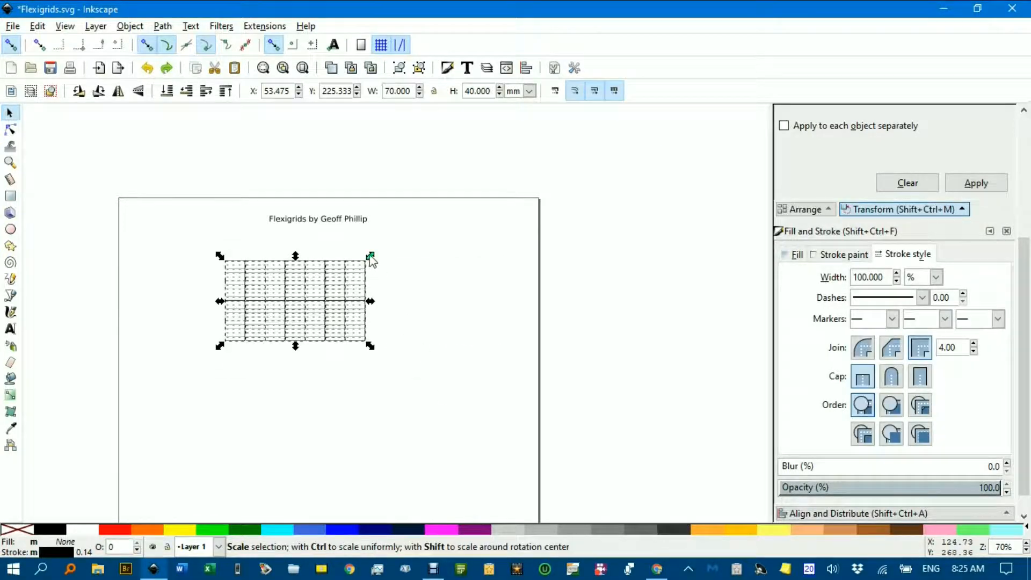
pyautogui.moveTo(372, 256); pyautogui.dragTo(441, 293)
# Undo the extra stretch and widen the grid slightly to 84.647 × 44.914 mm
pyautogui.hotkey('ctrl', 'z')
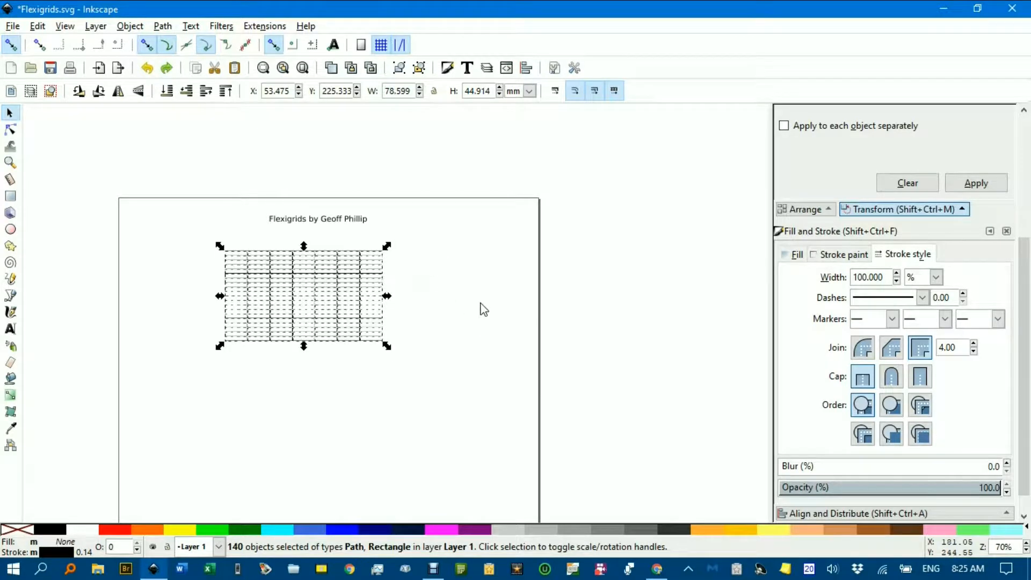
pyautogui.hotkey('ctrl', 'shift', 'g')
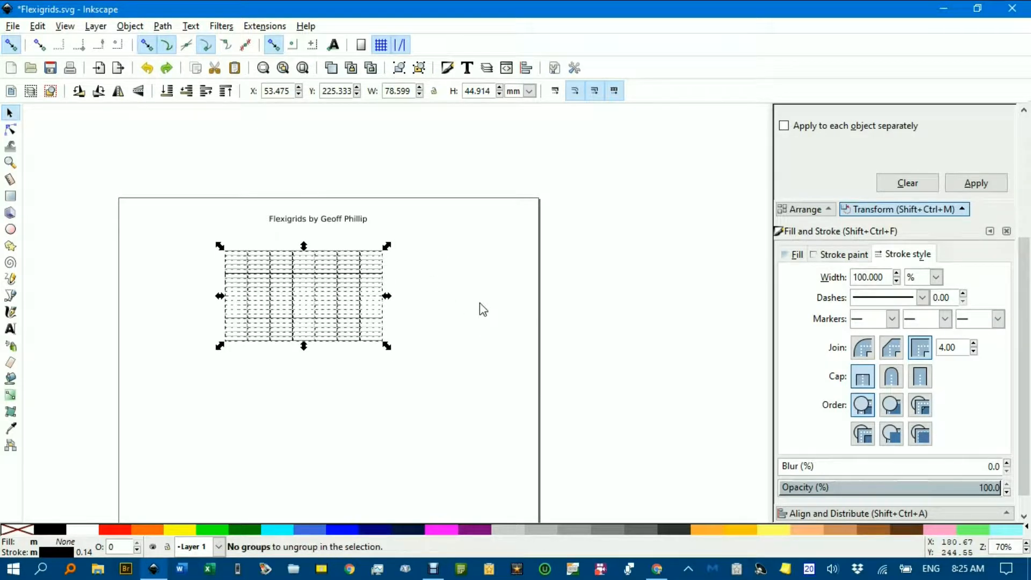
pyautogui.moveTo(392, 297)
pyautogui.mouseDown()
pyautogui.moveTo(503, 297)
pyautogui.moveTo(399, 295)
pyautogui.mouseUp()
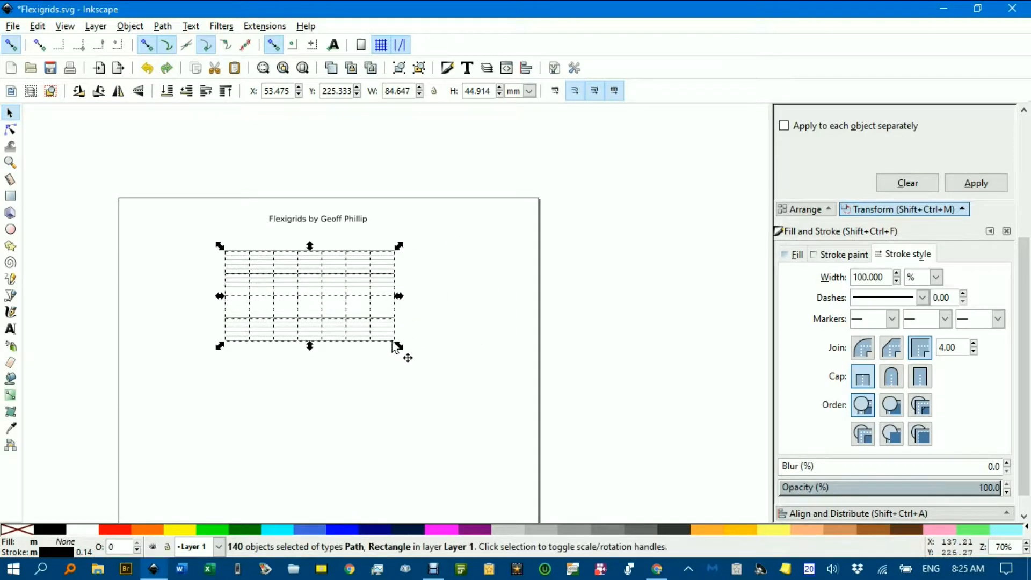